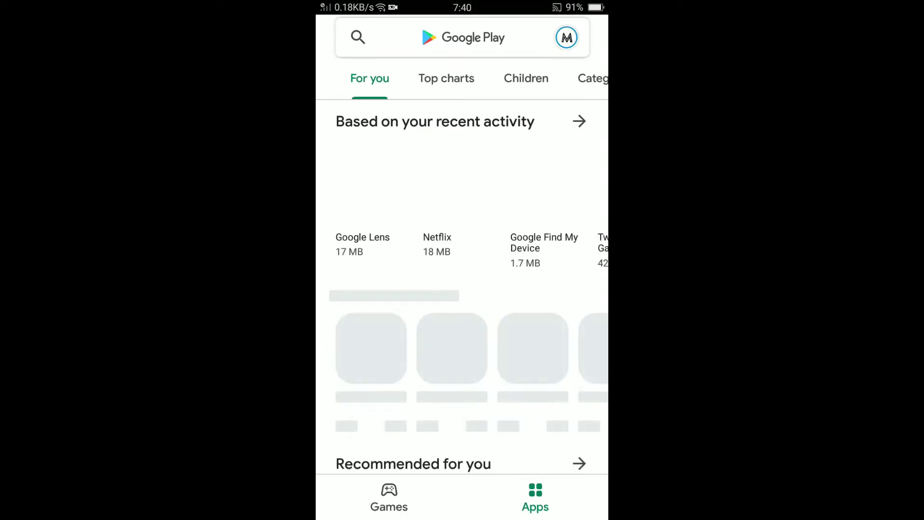
Search the store for 'air mouse' and open the Air Mouse (PC Remote) page.
{"action": "left_click", "coordinate": [462, 37]}
{"action": "type", "text": "air mouse"}
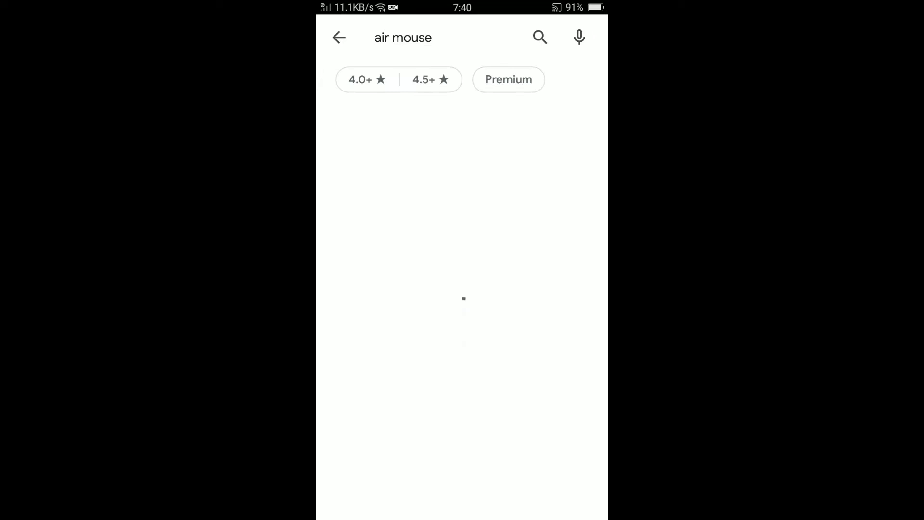
{"action": "scroll", "coordinate": [462, 310], "scroll_direction": "down", "scroll_amount": 3}
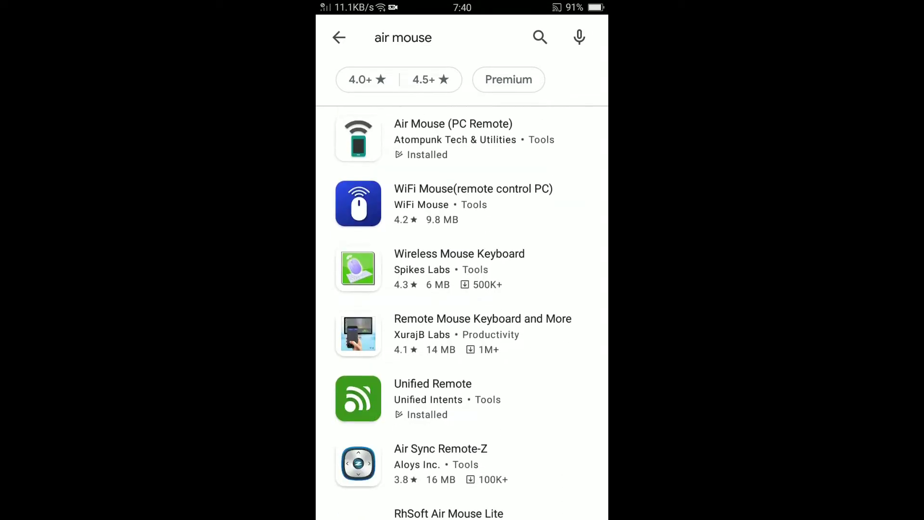
{"action": "left_click", "coordinate": [453, 147]}
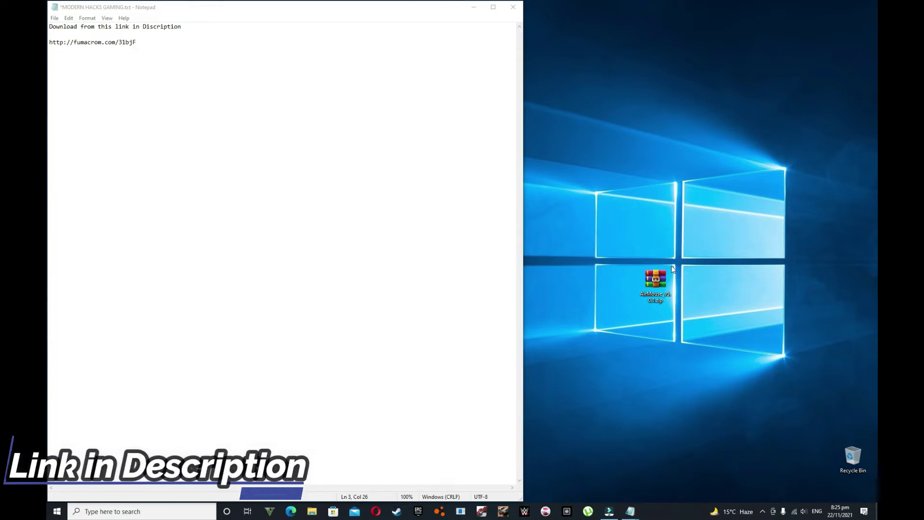
Open the downloaded AirMouse zip archive on the desktop.
{"action": "double_click", "coordinate": [655, 277]}
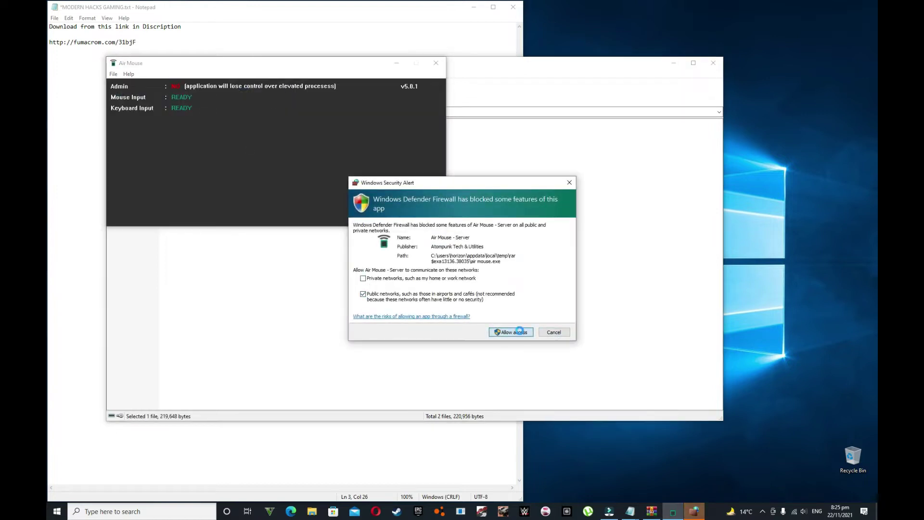
Allow the Air Mouse server through Windows Defender Firewall.
{"action": "left_click", "coordinate": [511, 332]}
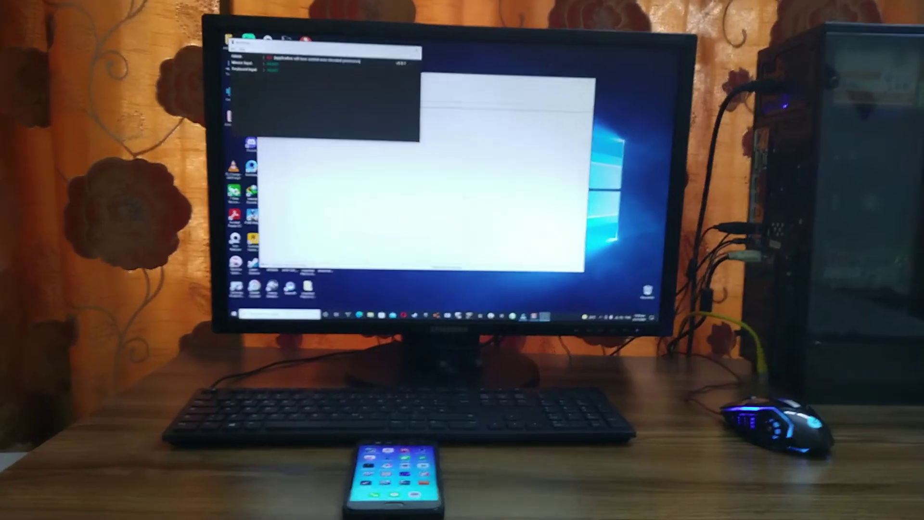